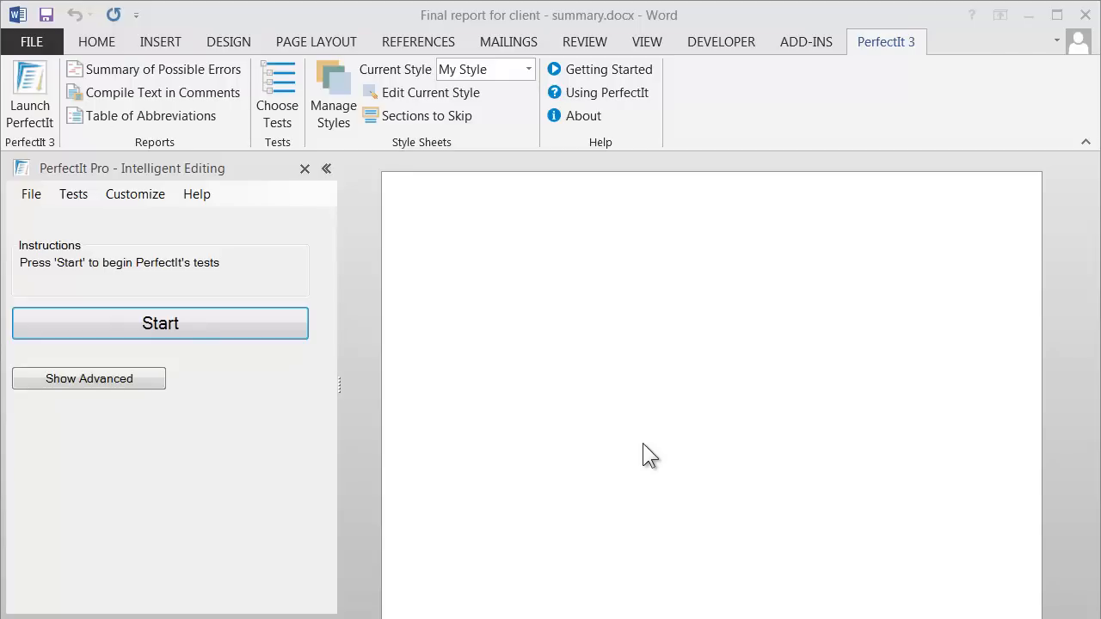
Make US House Style the current style sheet and open its Settings for editing
left_click(528, 69)
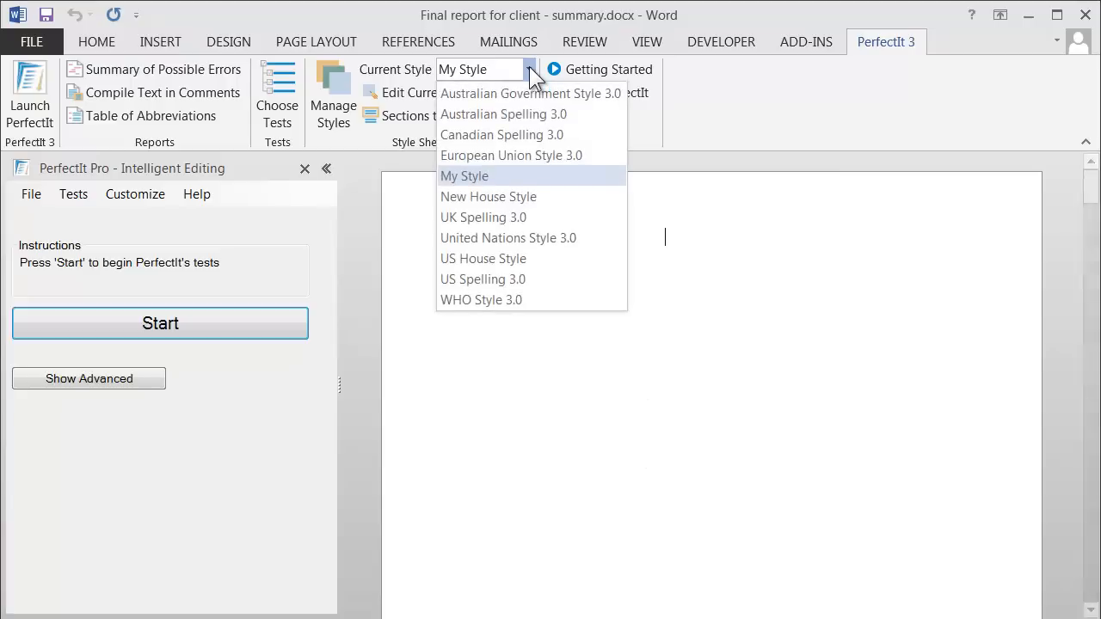
left_click(519, 258)
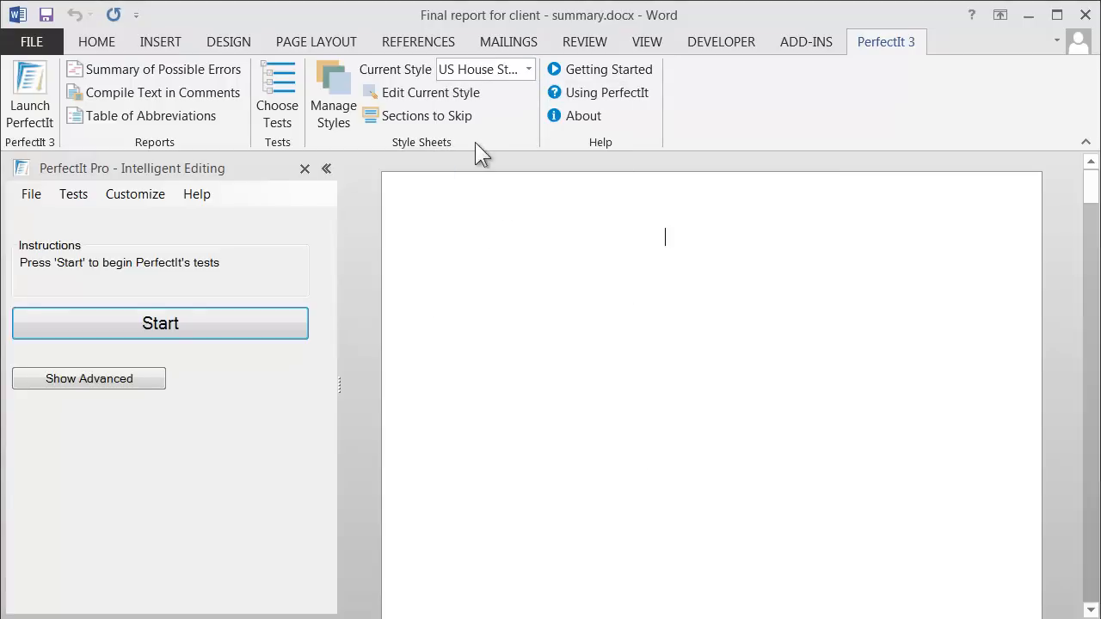
left_click(458, 92)
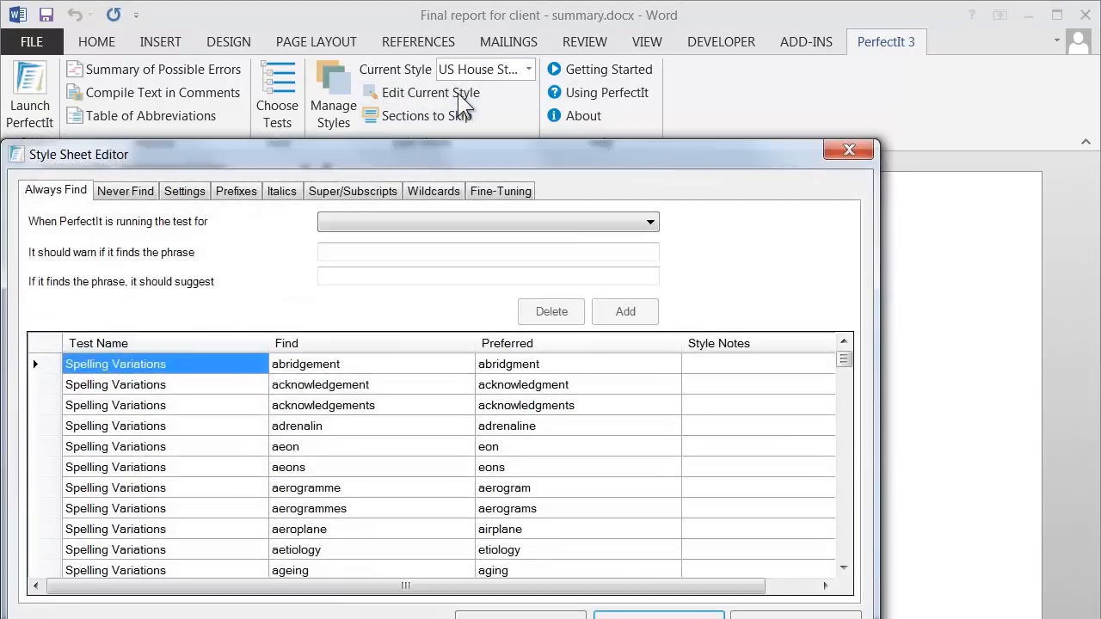
left_click(187, 192)
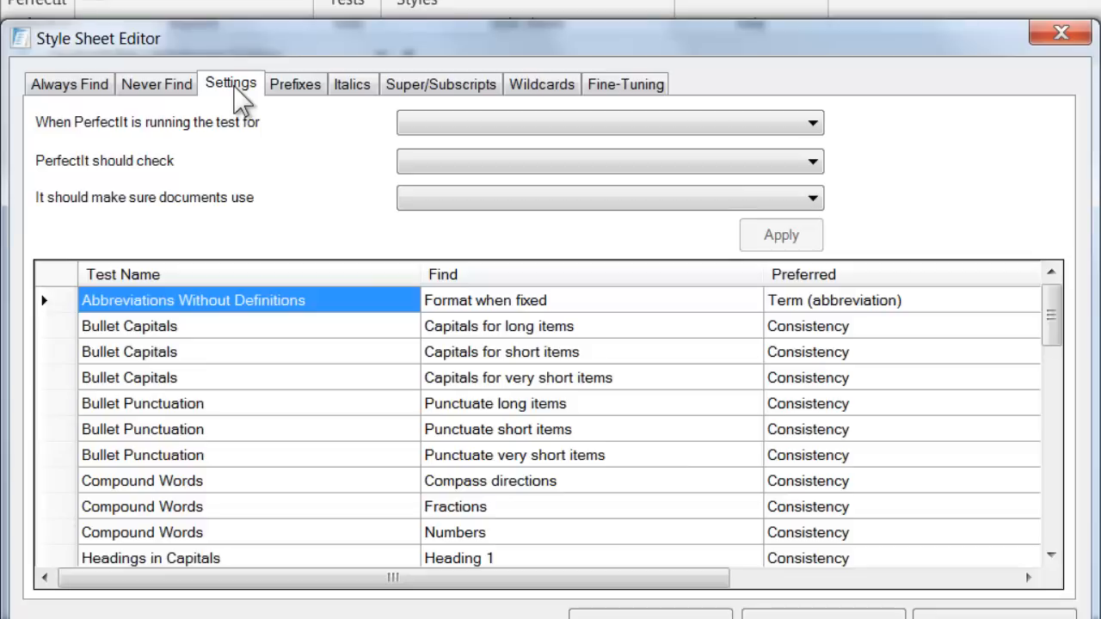
Set the Bullet Capitals test to require Lowercase for short items and apply it
left_click(268, 354)
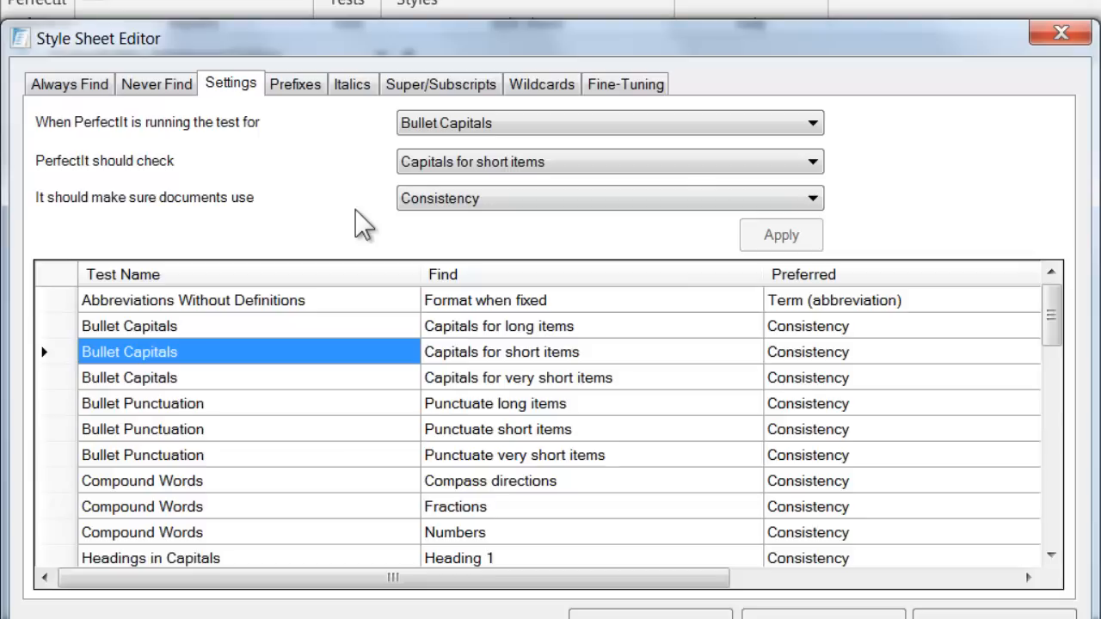
left_click(535, 202)
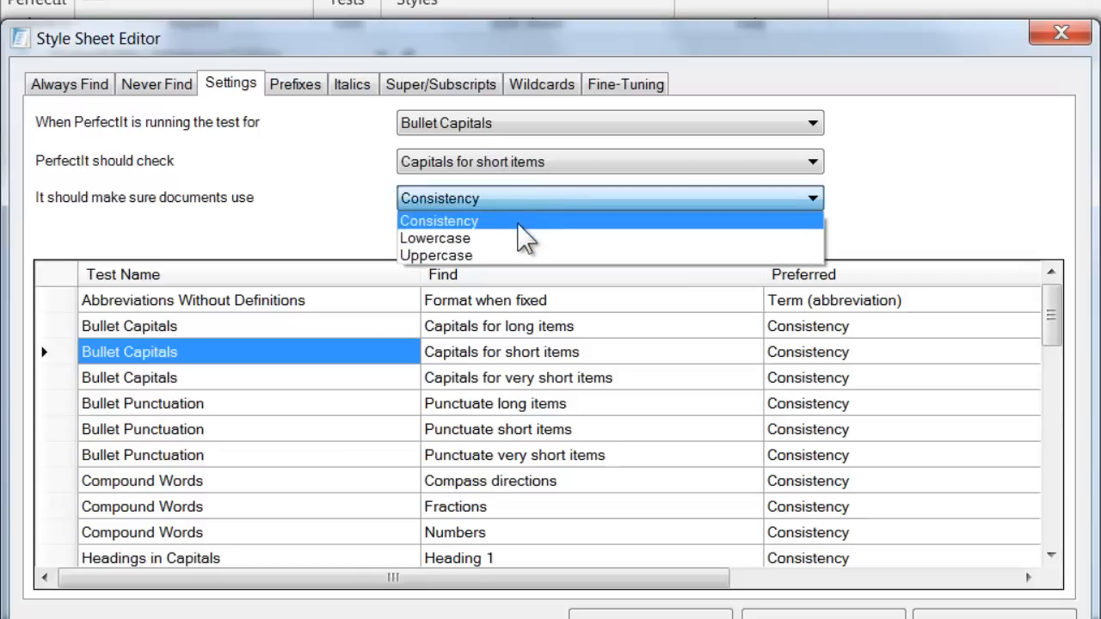
left_click(475, 239)
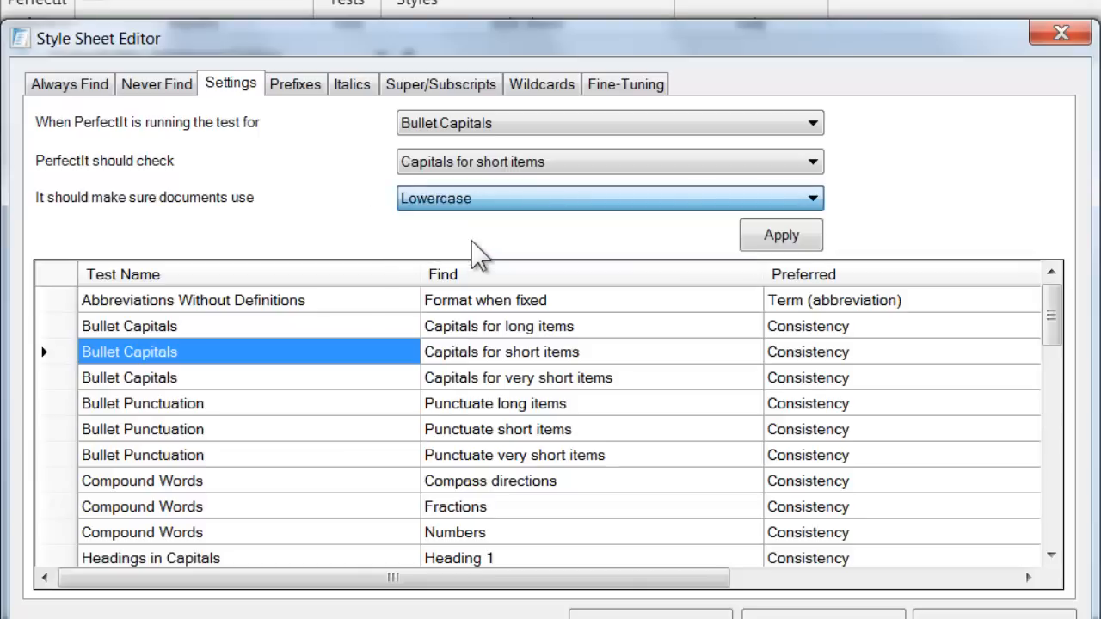
left_click(807, 245)
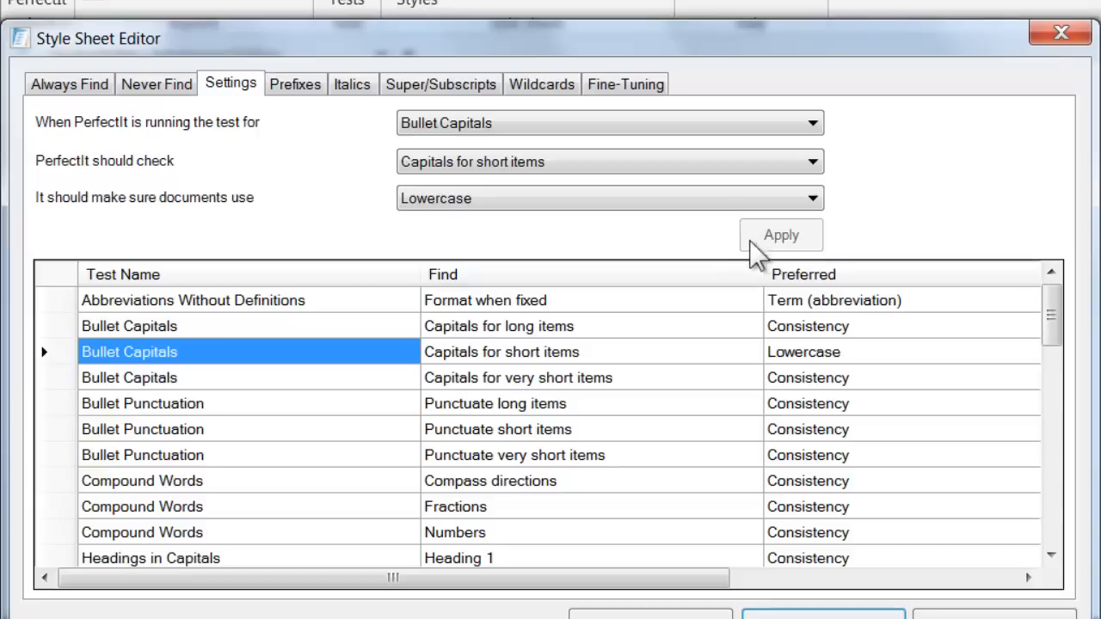
left_click(280, 376)
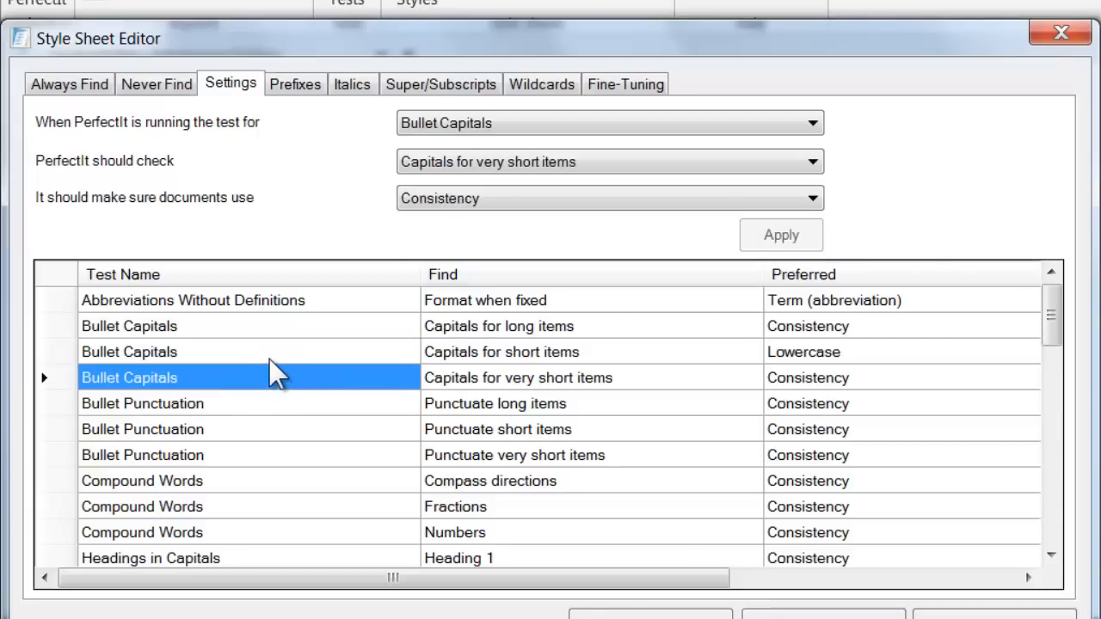
key("Up")
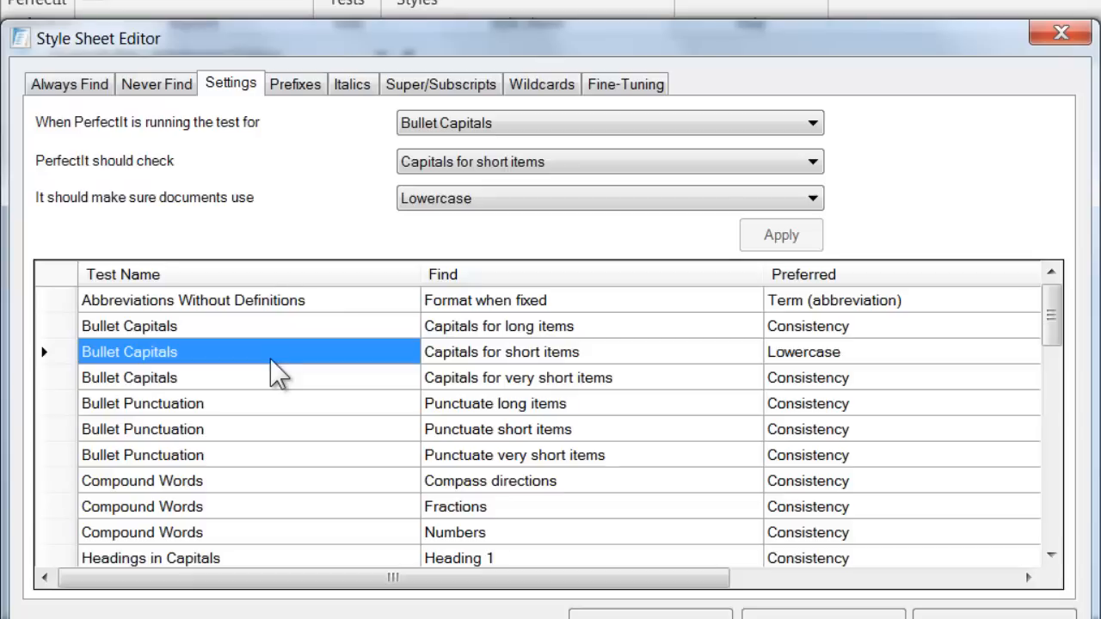
left_click(283, 326)
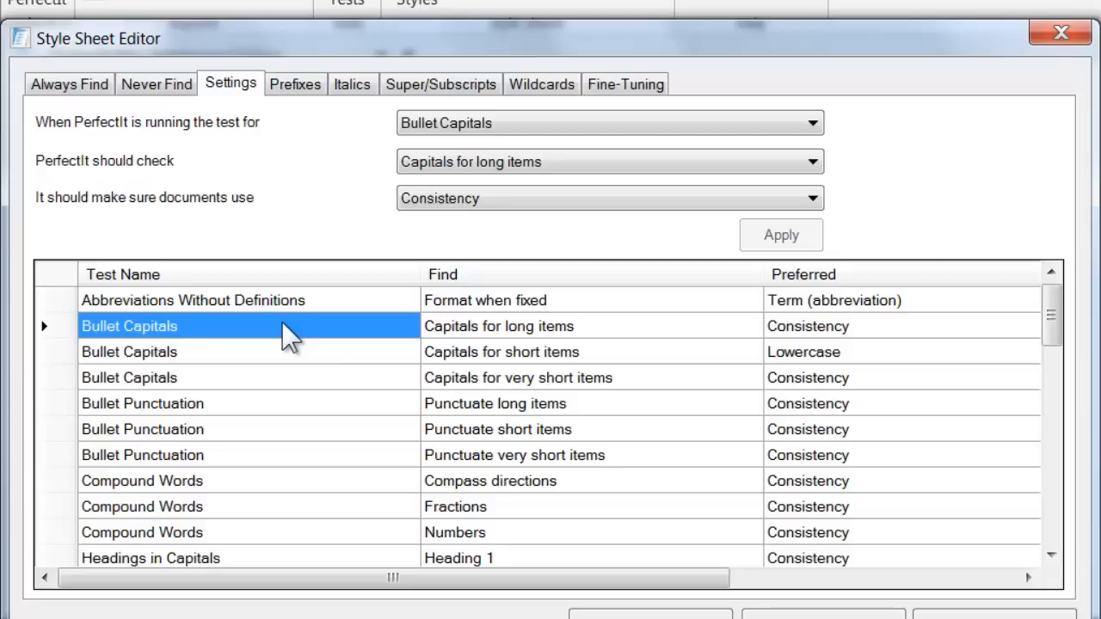
Set the Bullet Punctuation test to require A full stop for short items and apply it
left_click(260, 423)
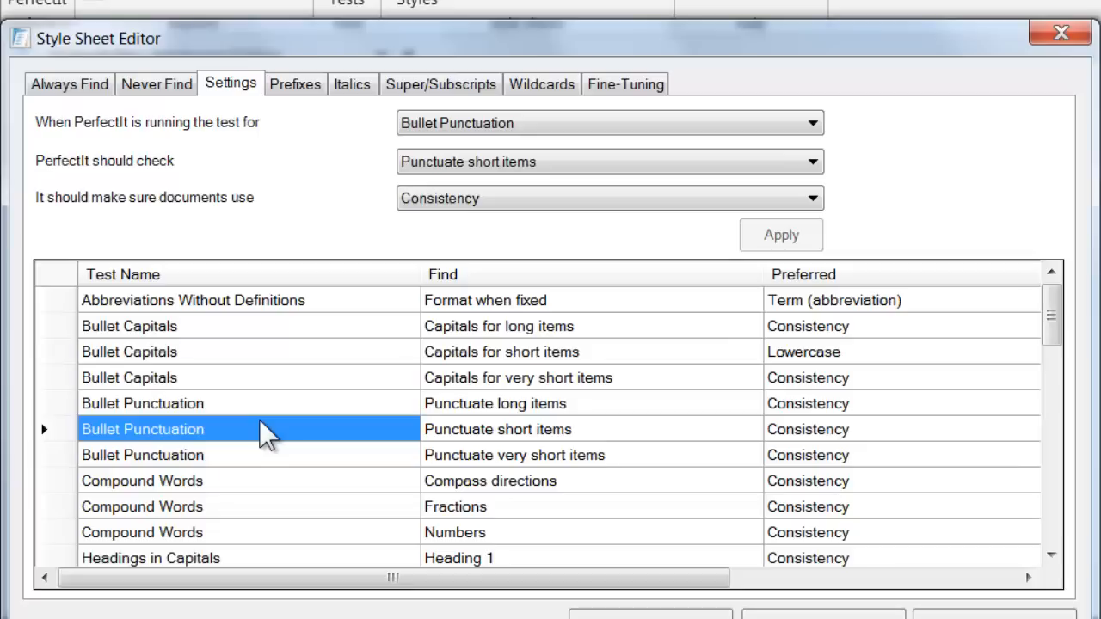
left_click(639, 205)
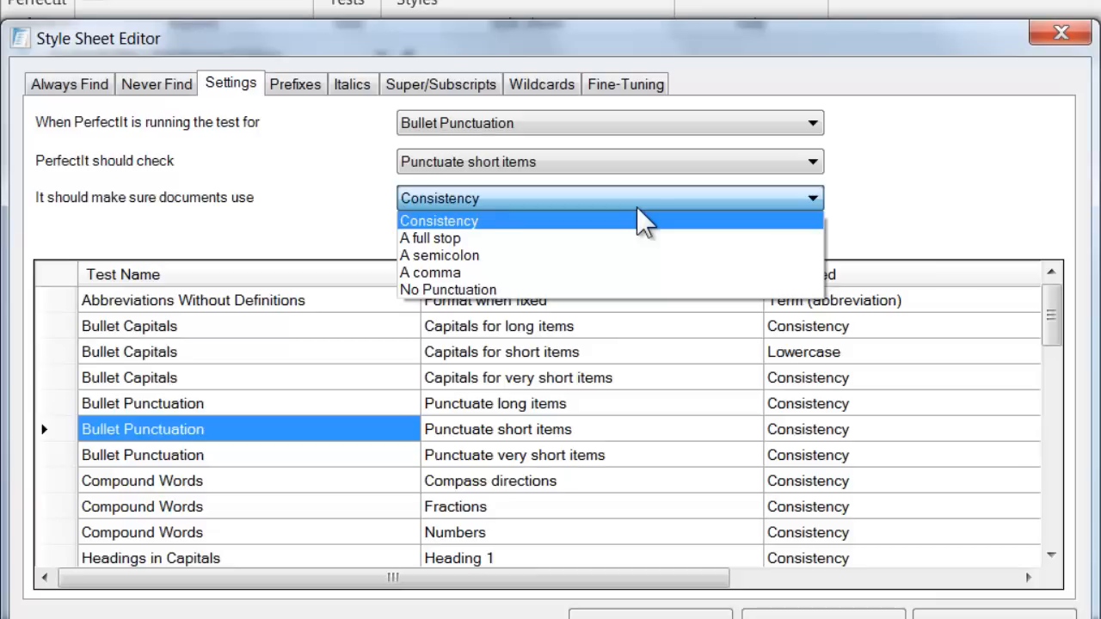
left_click(594, 239)
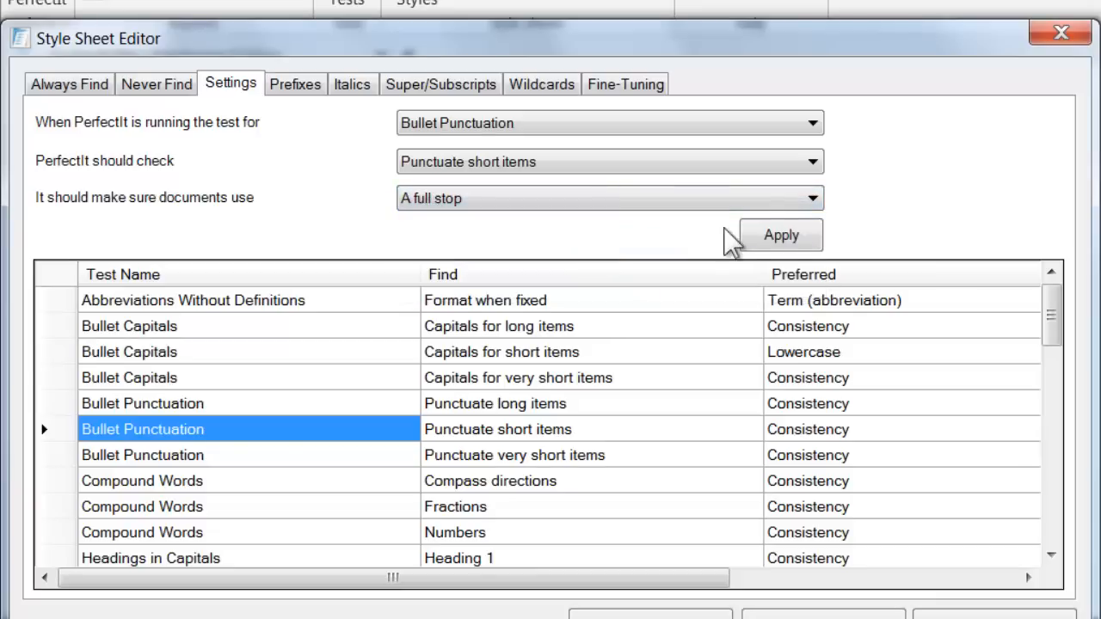
left_click(782, 237)
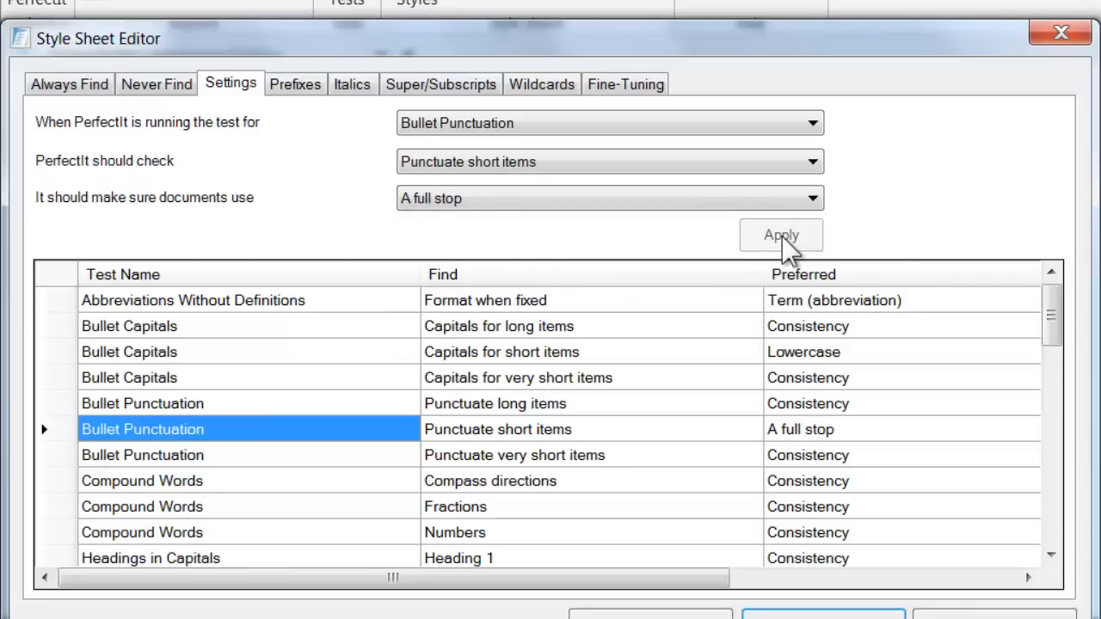
Set the Compound Words test to require numbers With hyphen and apply it
left_click(238, 476)
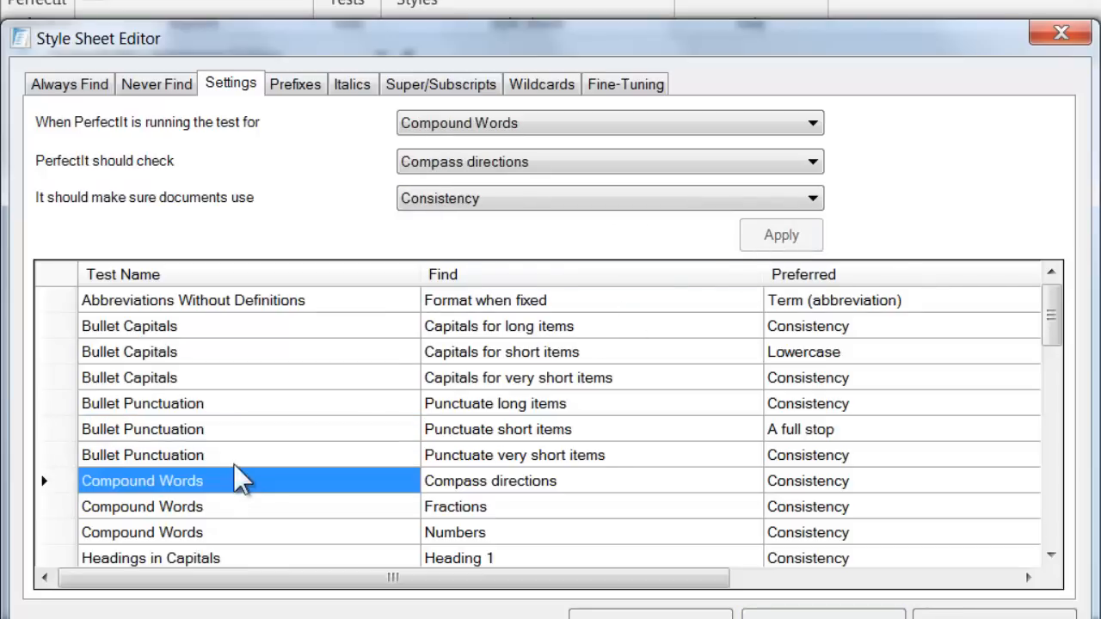
left_click(274, 512)
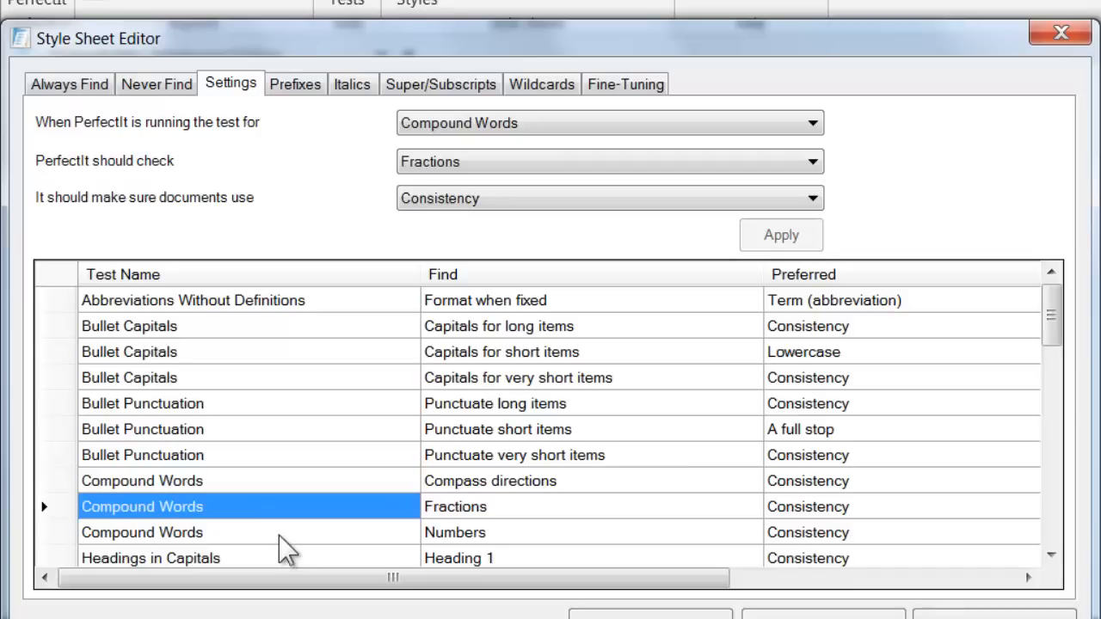
left_click(273, 530)
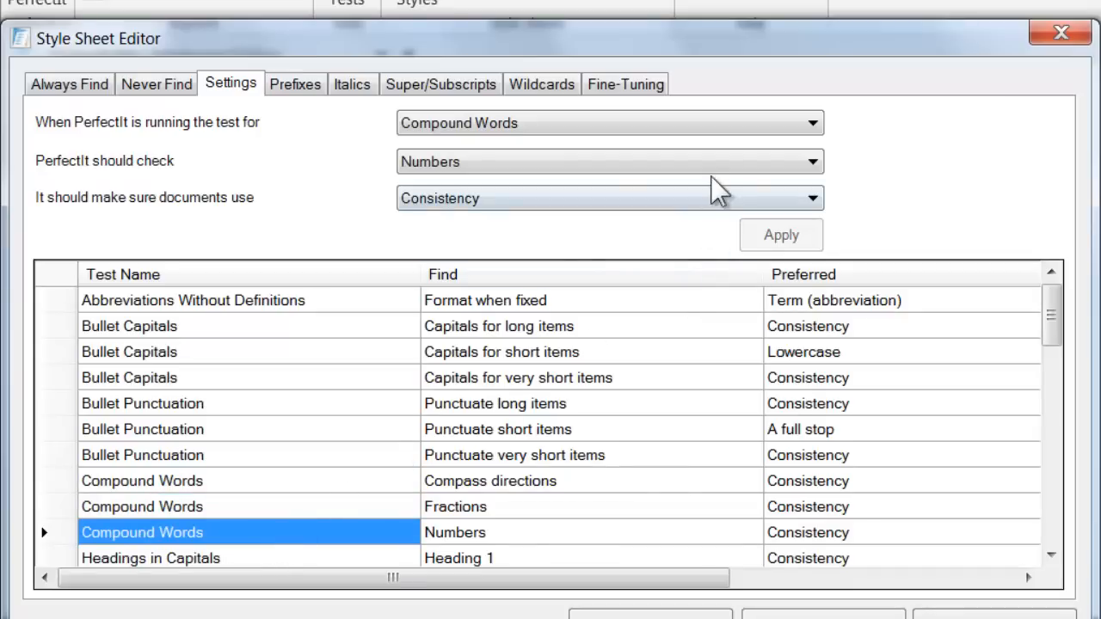
left_click(716, 207)
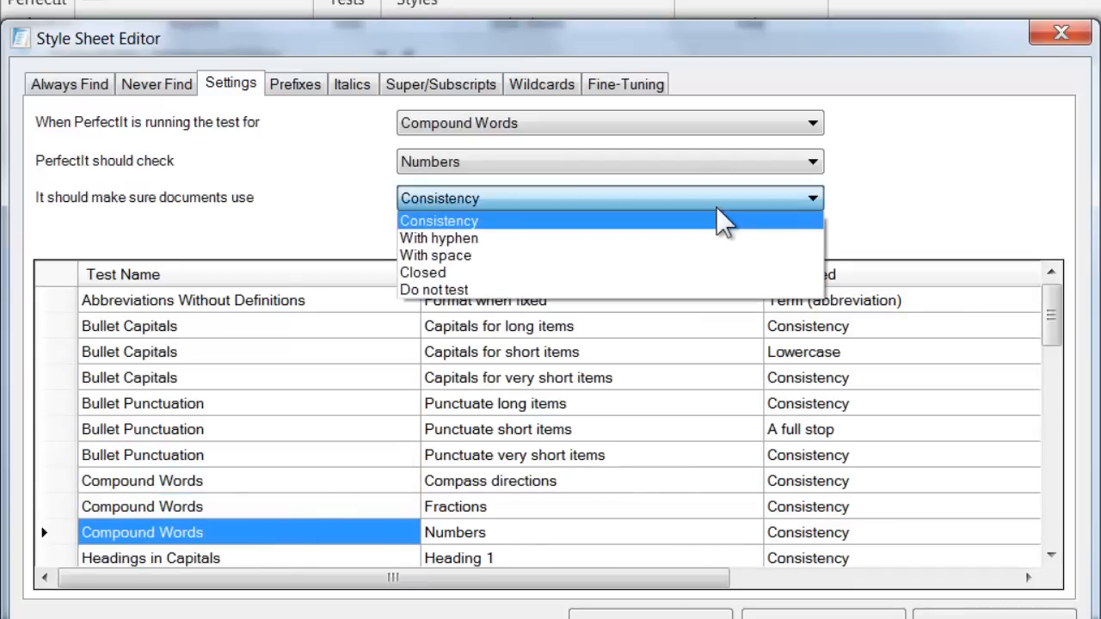
left_click(653, 241)
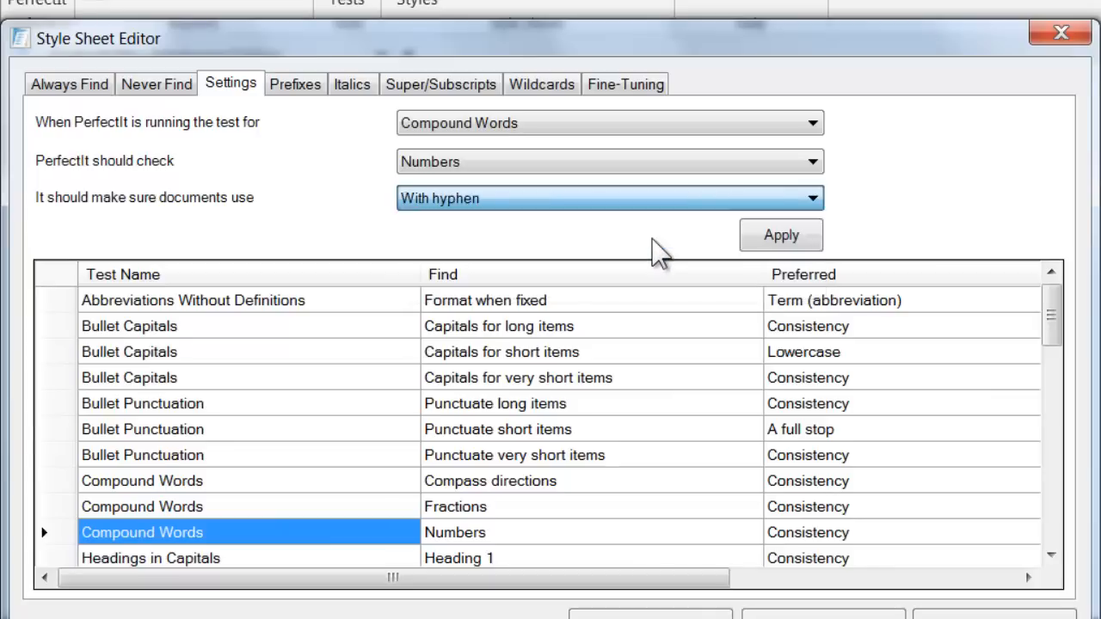
left_click(781, 239)
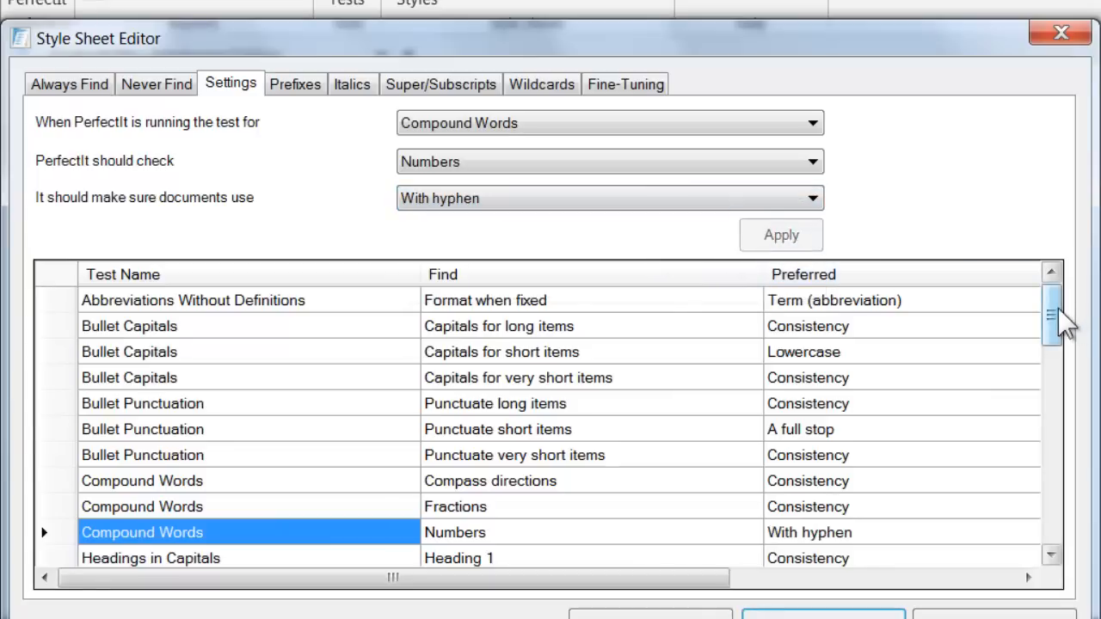
Choose UPPERCASE as the required form for Heading 1 in the Headings in Capitals test
left_click_drag(1056, 311, 1051, 336)
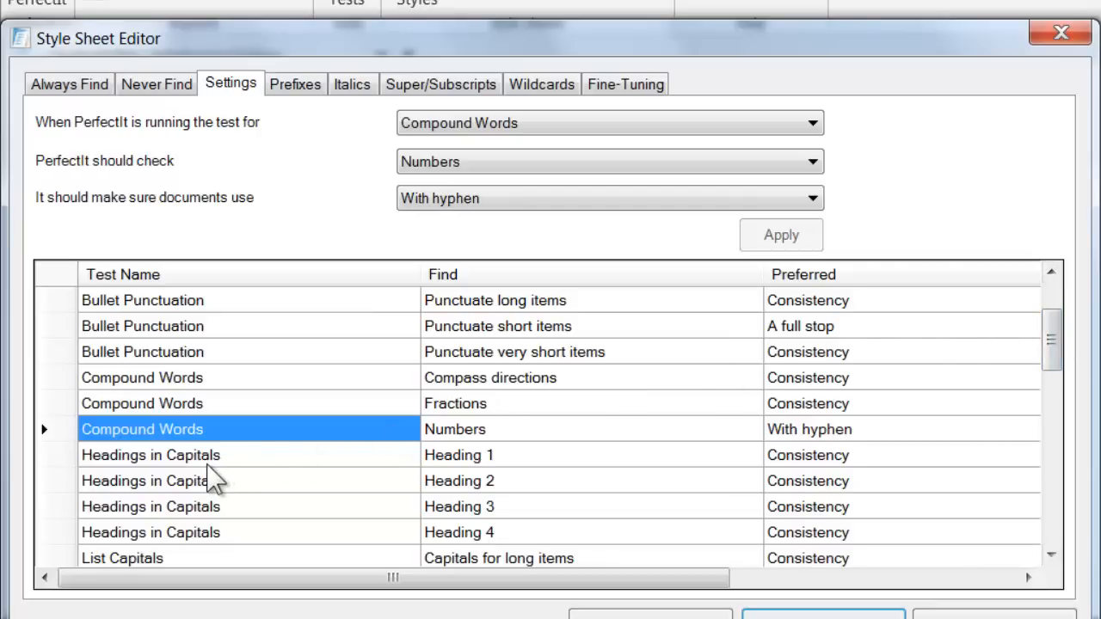
left_click(206, 458)
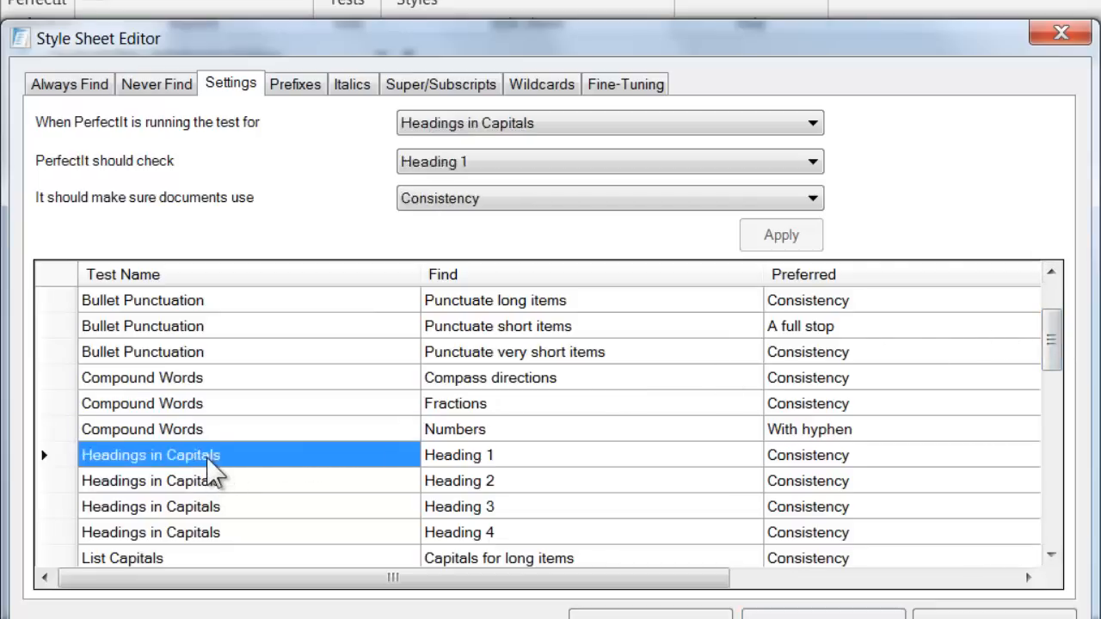
left_click(592, 453)
left_click(559, 486)
left_click(555, 512)
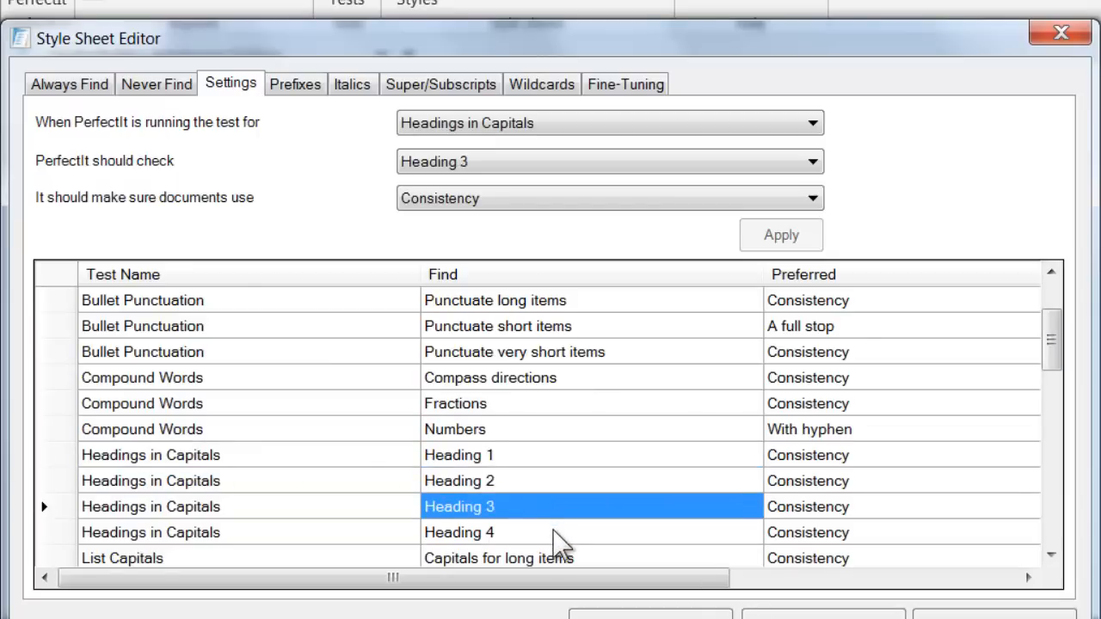
left_click(529, 535)
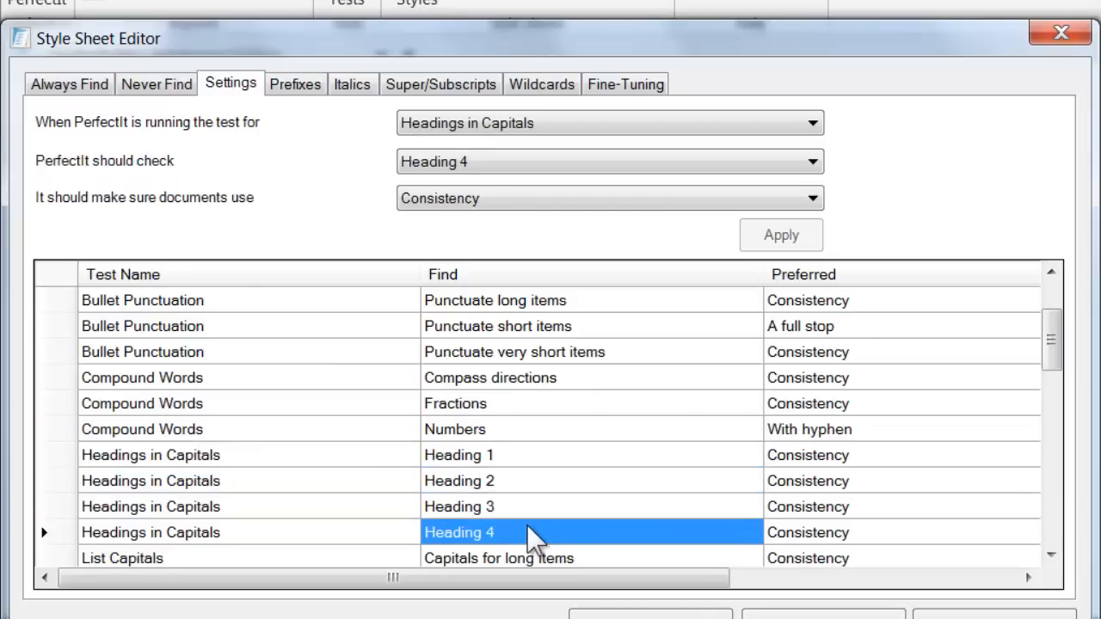
left_click(531, 456)
left_click(812, 199)
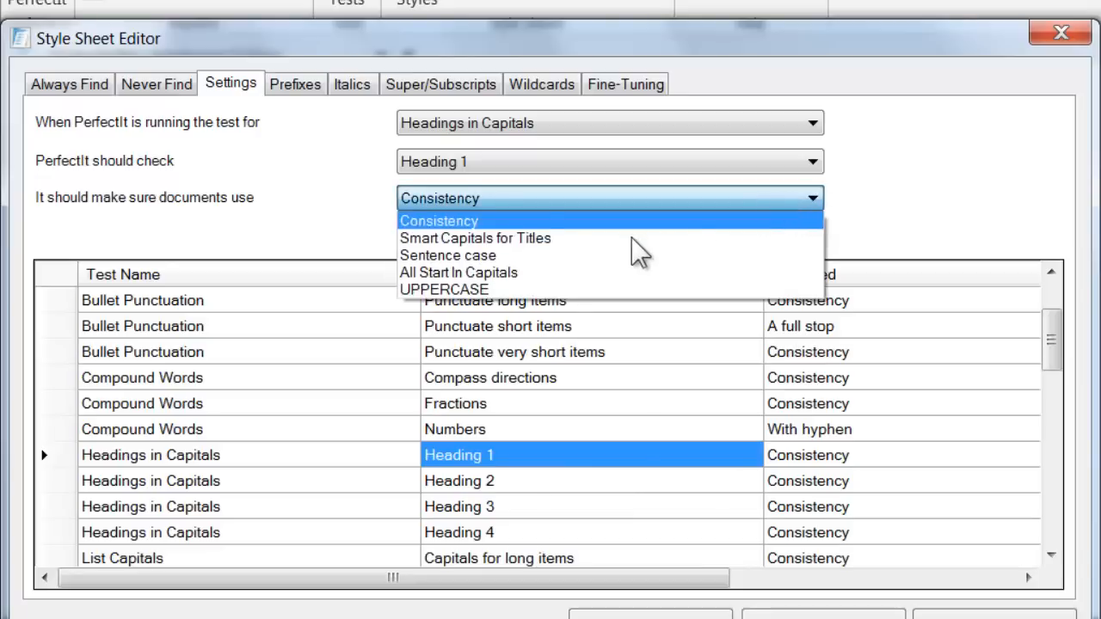
left_click(467, 293)
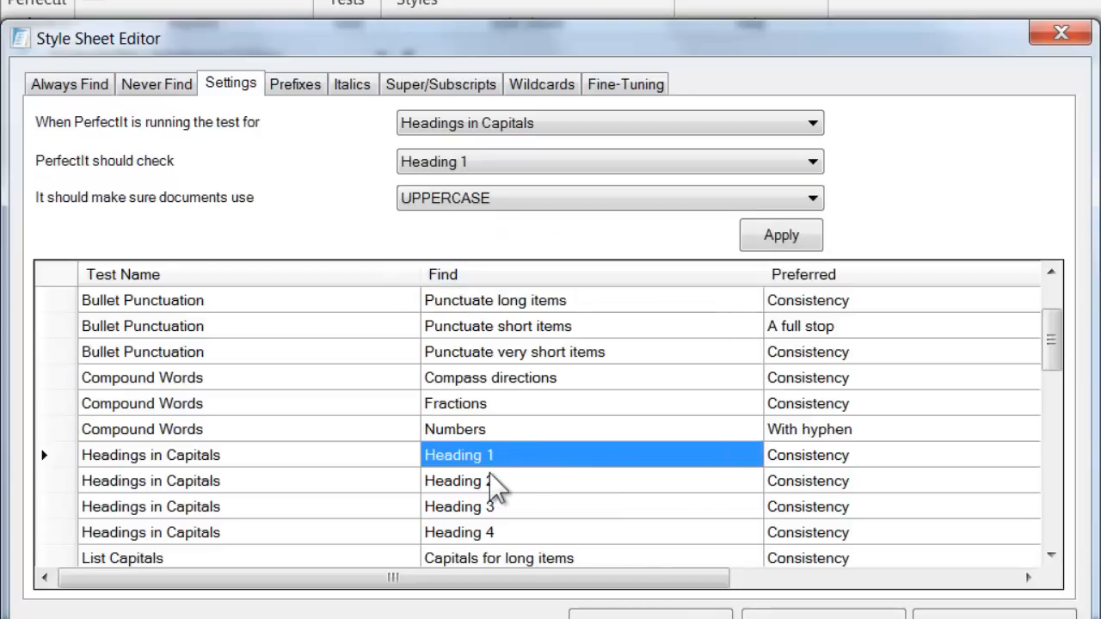
Choose Smart Capitals for Titles as the required form for Heading 2 in the Headings in Capitals test
left_click(496, 481)
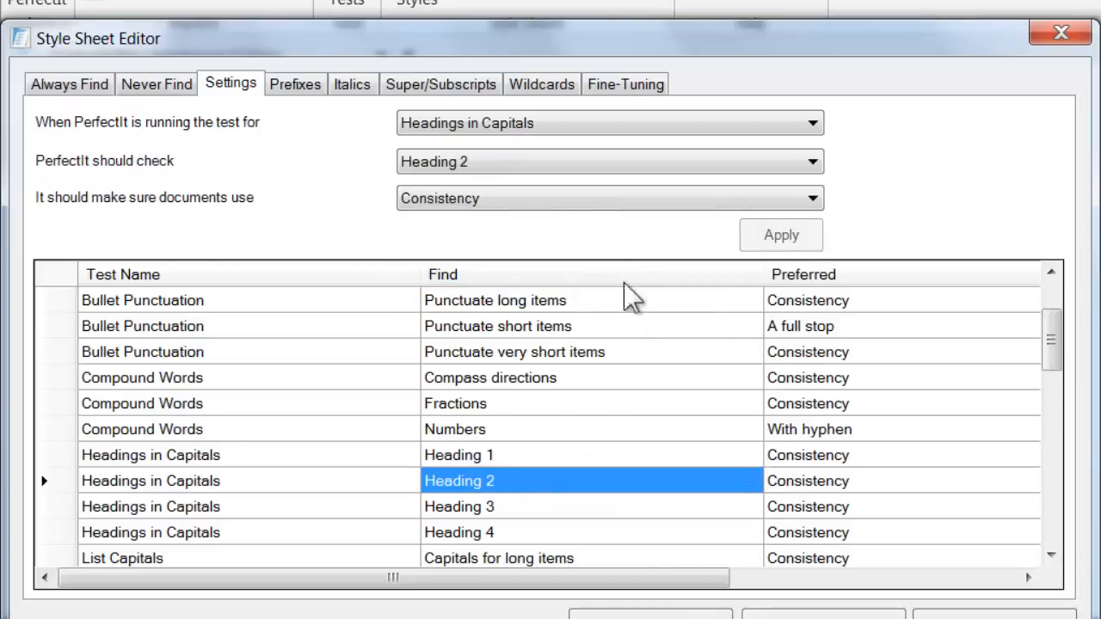
left_click(568, 197)
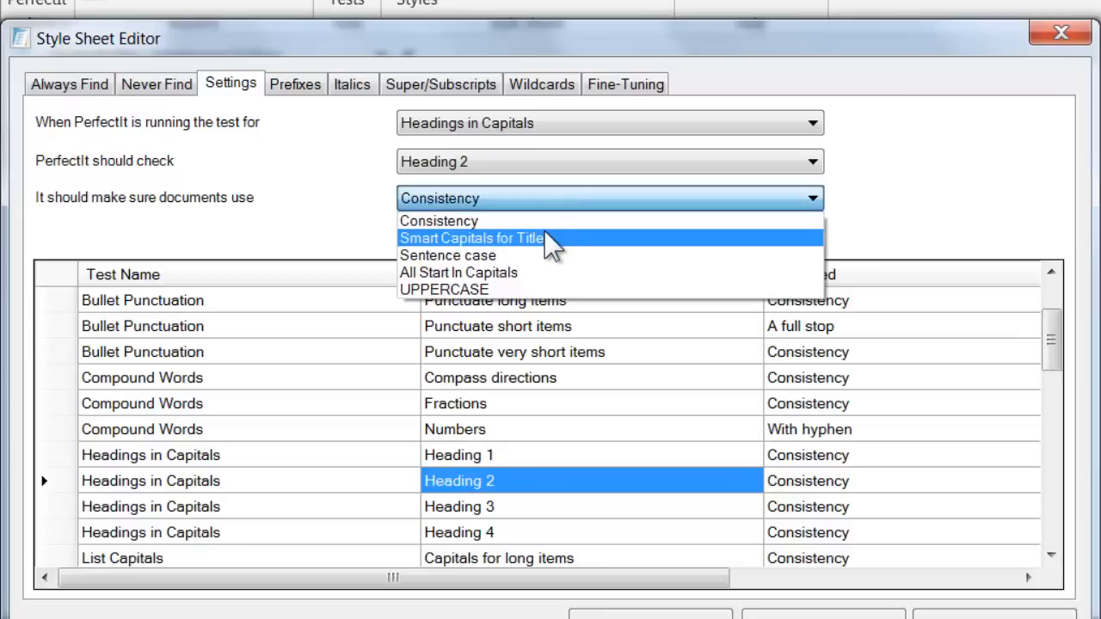
left_click(547, 240)
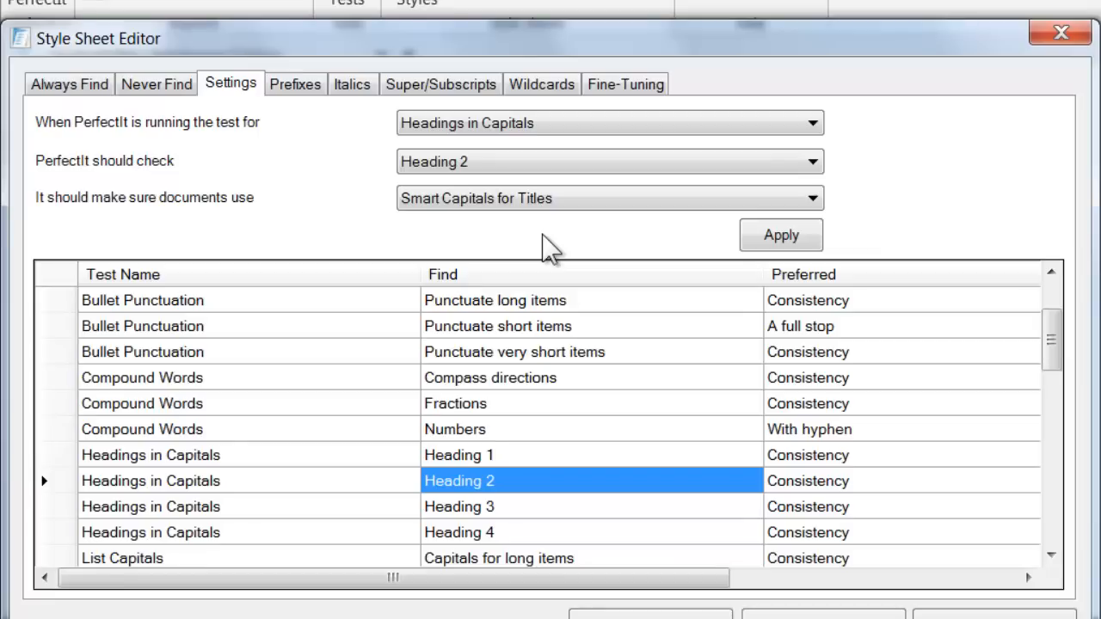
Enter the style note "Alt: Company Name 1" for the Heading 2 setting
left_click_drag(713, 583, 916, 588)
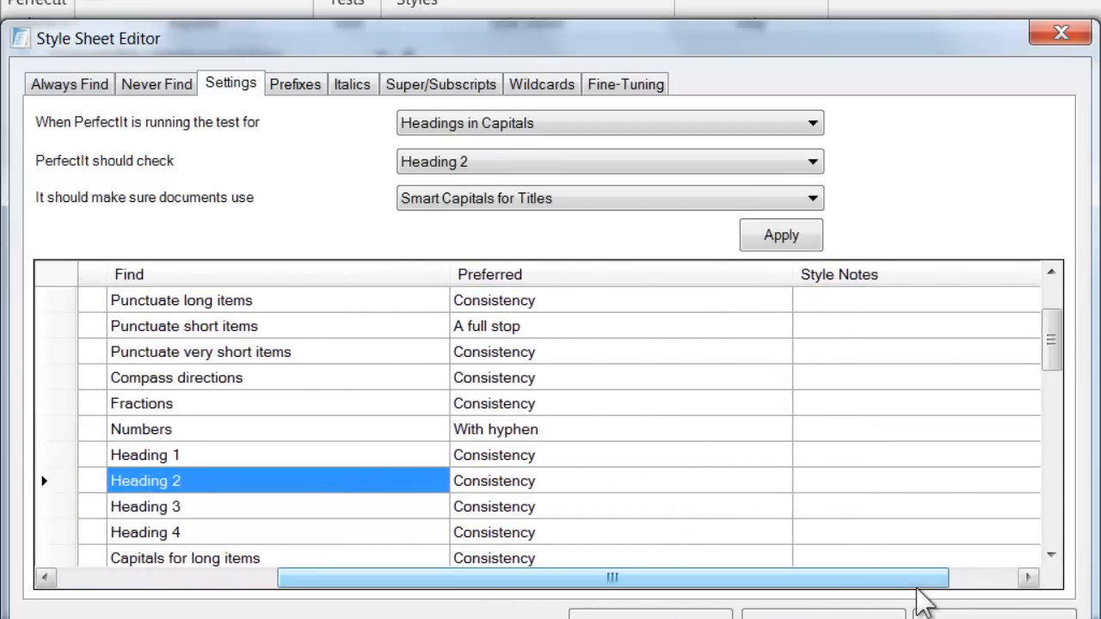
left_click(817, 483)
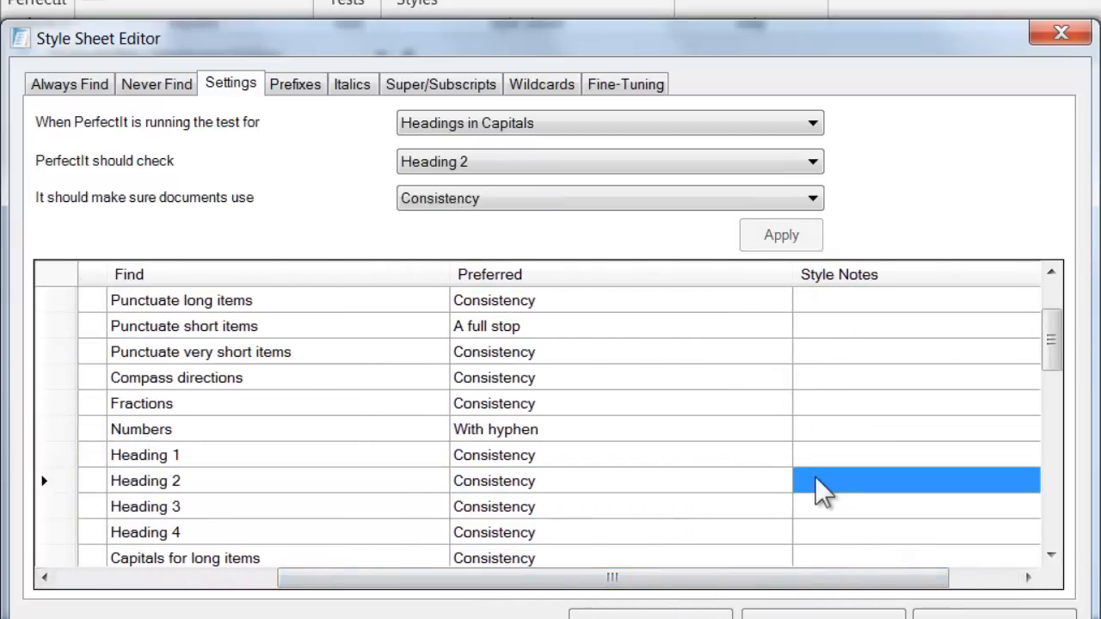
type("Al")
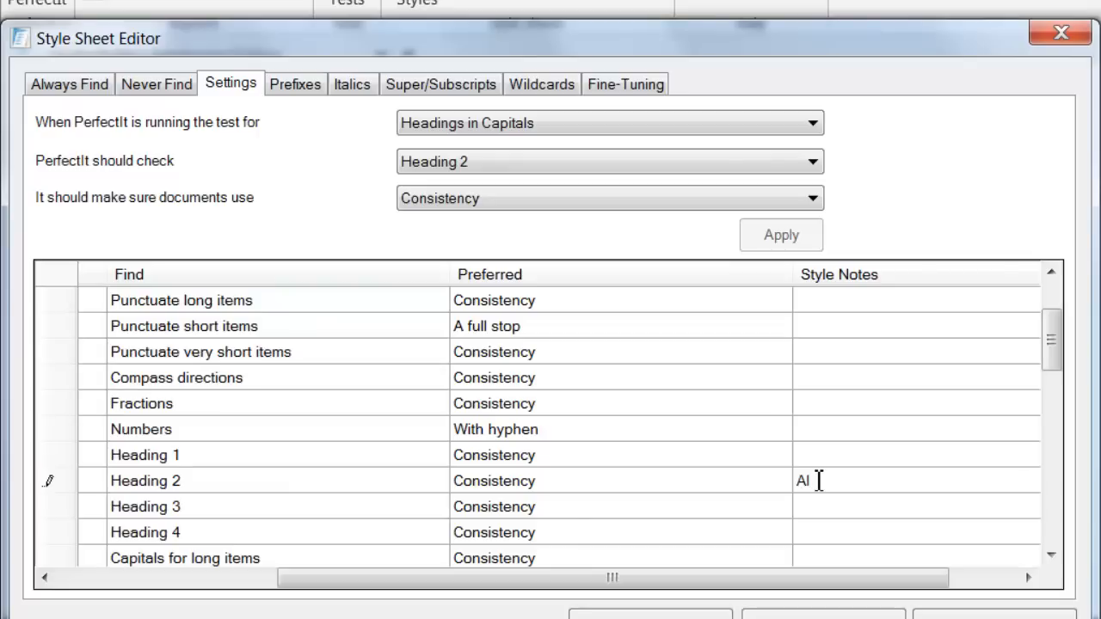
type("t: Company Name 1")
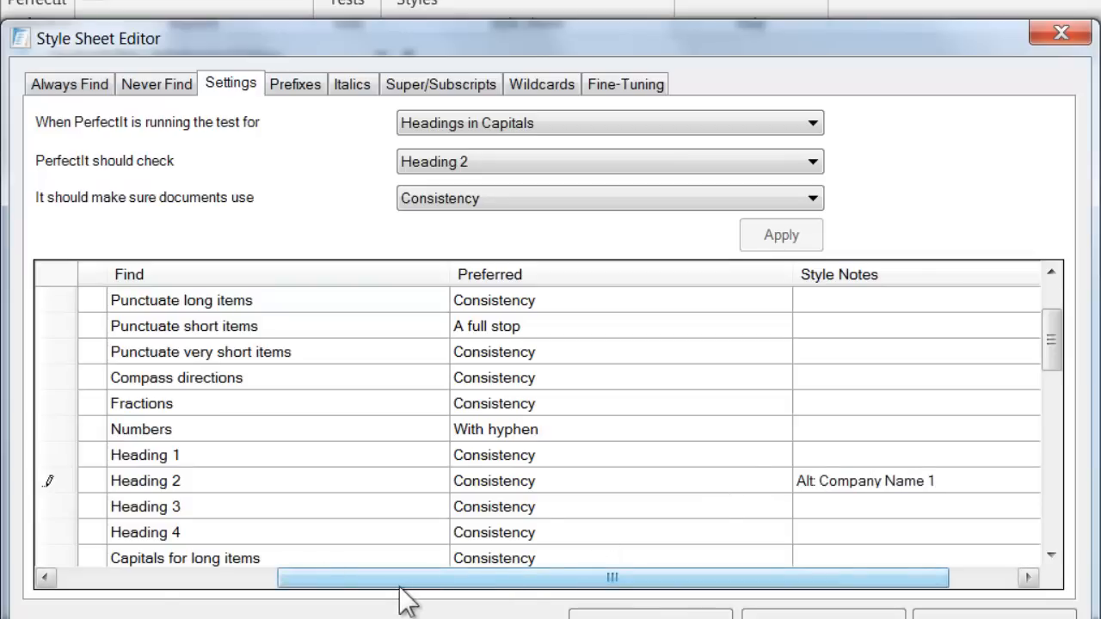
Examine the settings for list capitals, list punctuation and numbers in sentences
left_click(92, 579)
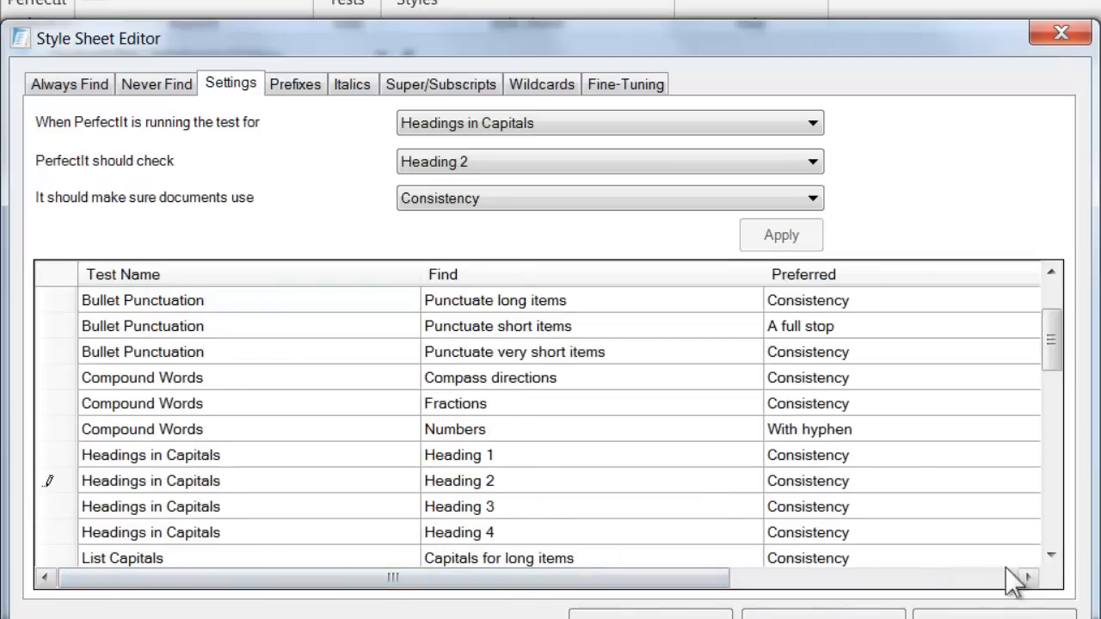
left_click_drag(1055, 353, 1054, 368)
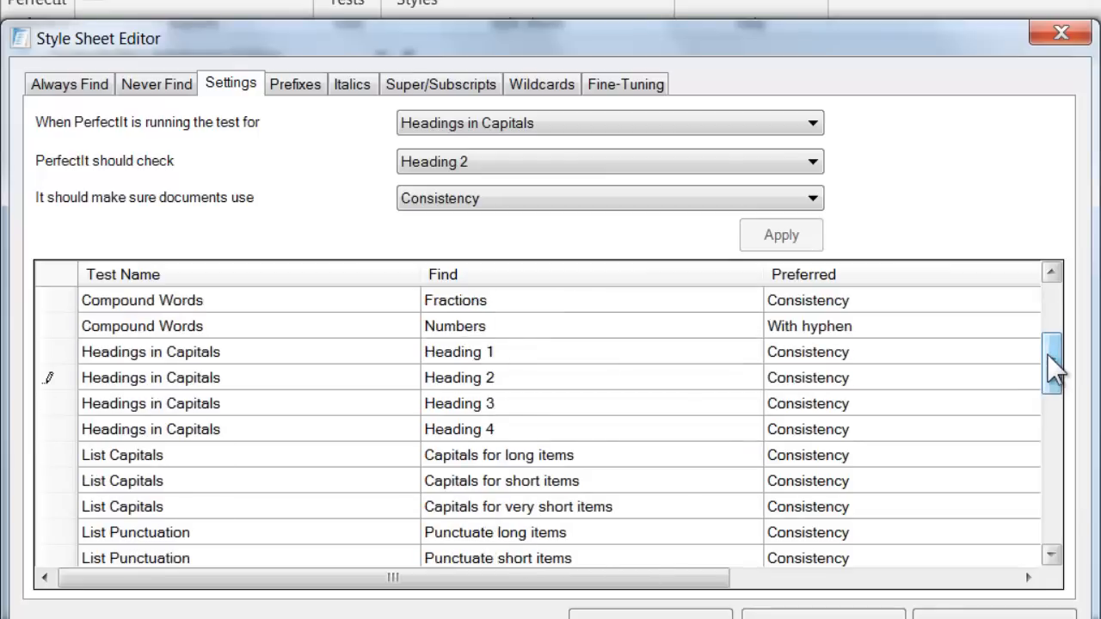
left_click_drag(1054, 369, 1054, 380)
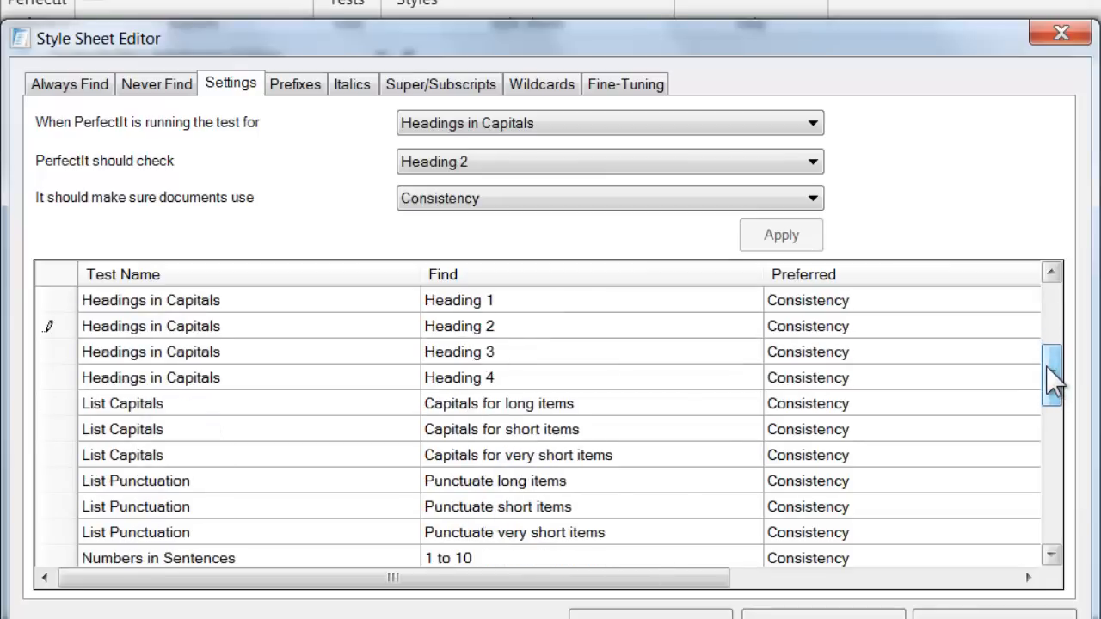